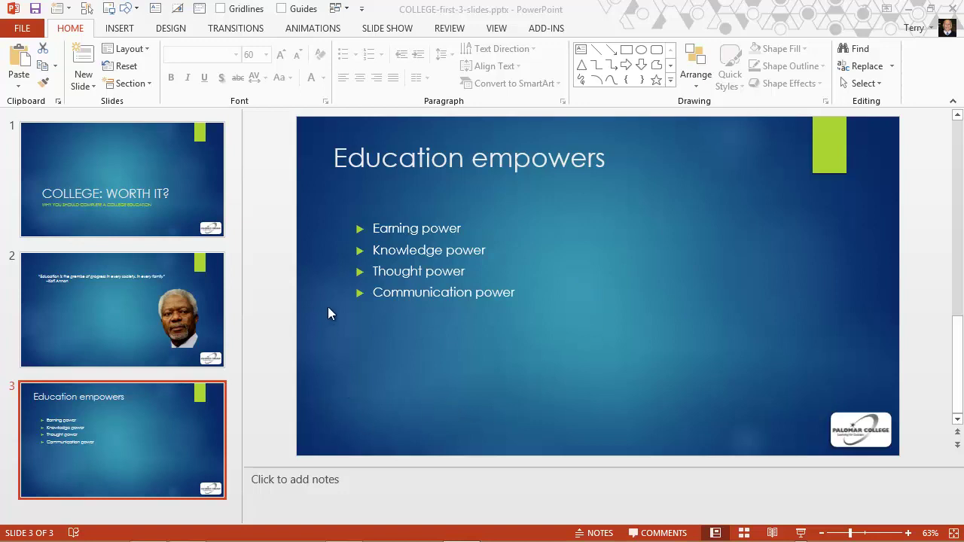
- Check the font sizes of slide 3's title and bullets, keeping the title in Century Gothic
left_click(382, 163)
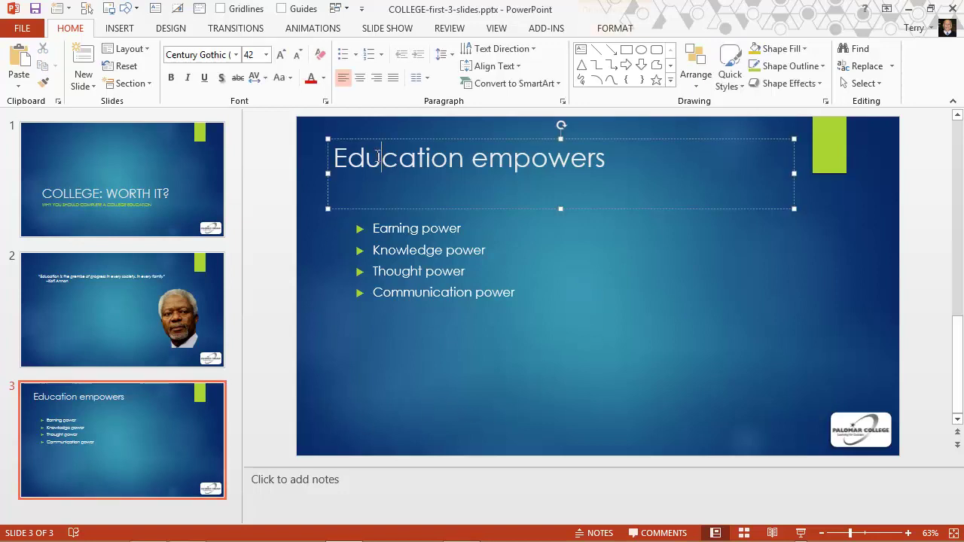
left_click(438, 225)
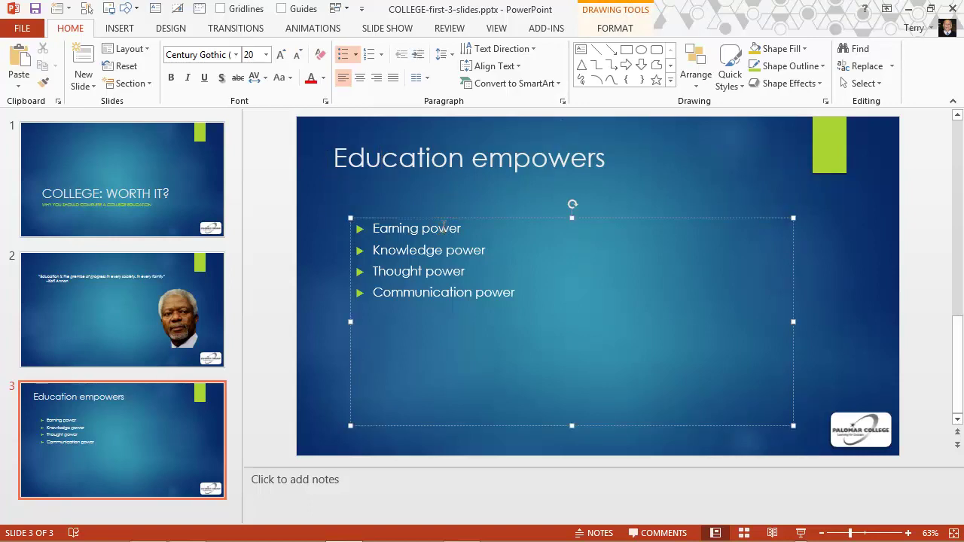
left_click(396, 159)
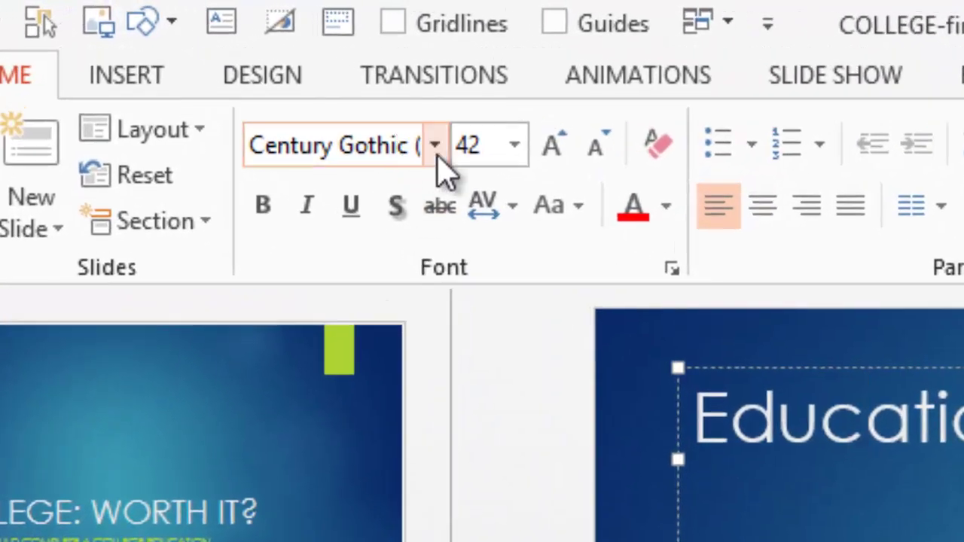
left_click(363, 113)
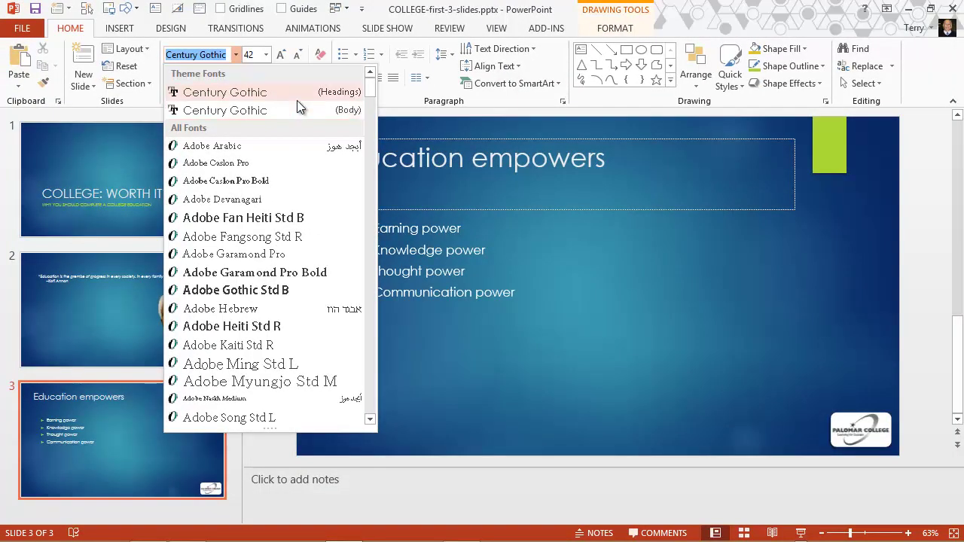
left_click(285, 96)
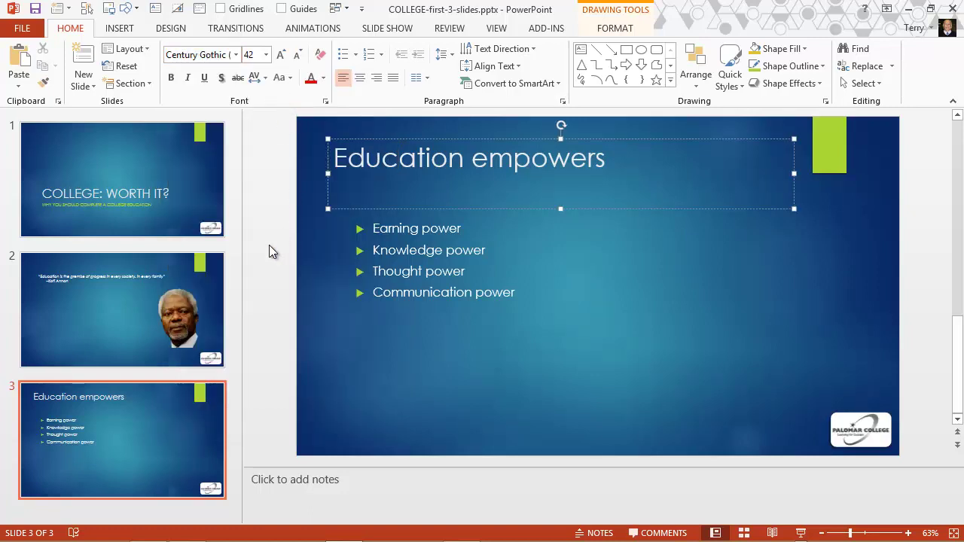
left_click(371, 160)
left_click(442, 232)
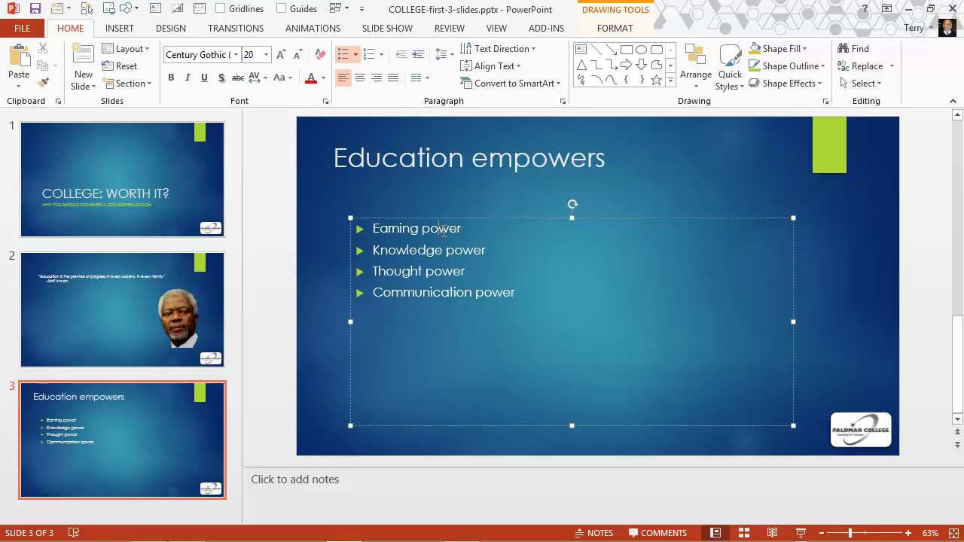
left_click(399, 160)
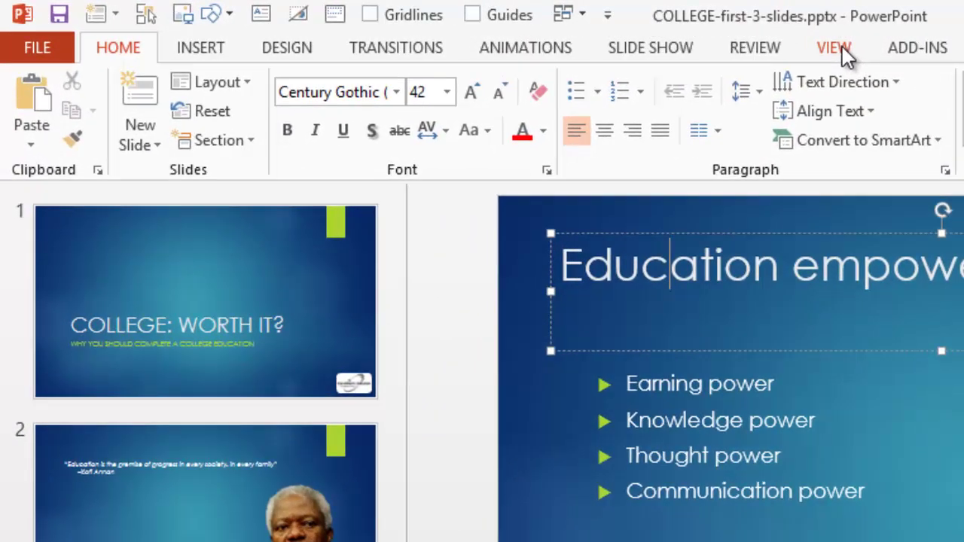
- Switch to Slide Master view and select the top-level Ion Slide Master thumbnail
left_click(499, 28)
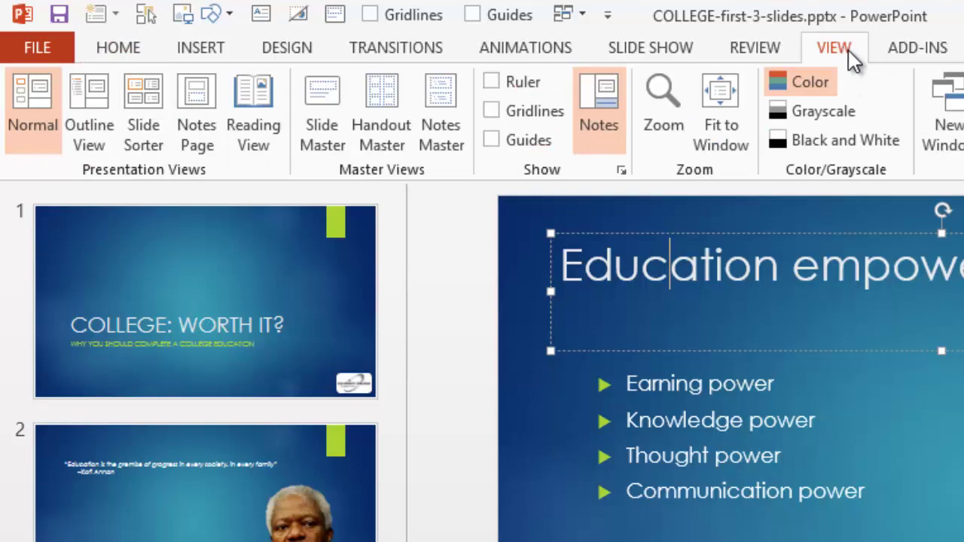
left_click(323, 115)
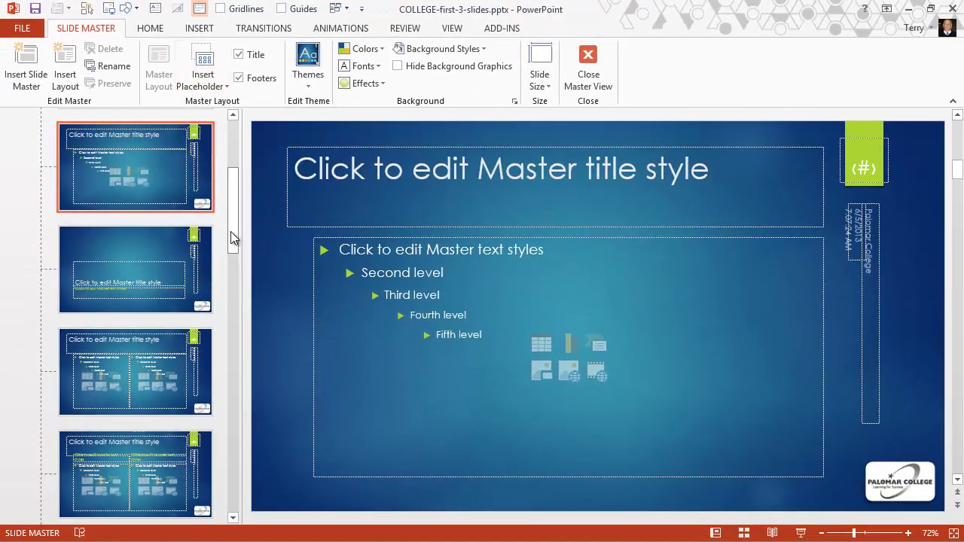
left_click_drag(232, 237, 226, 140)
left_click(145, 190)
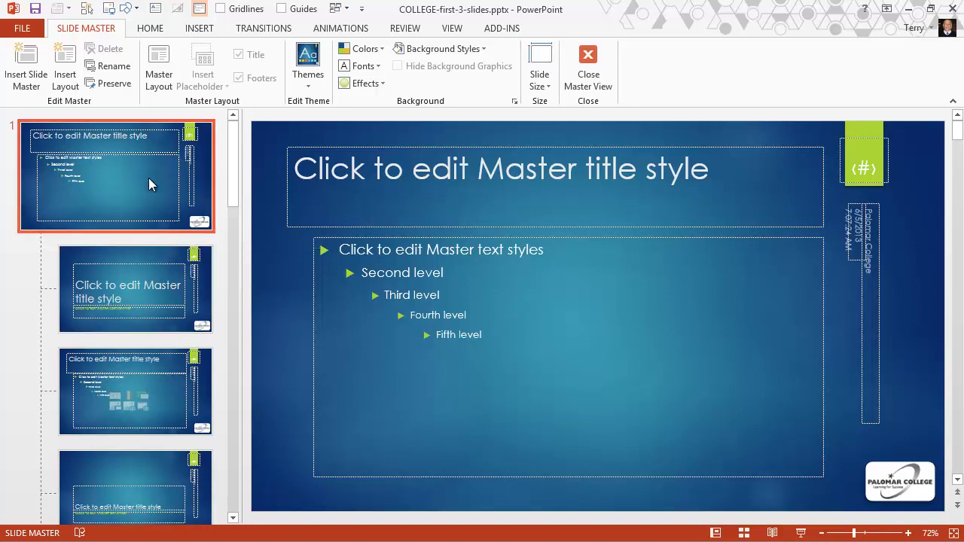
- Select the master title and open the theme Fonts gallery, shrinking it to reveal the master text
left_click(371, 171)
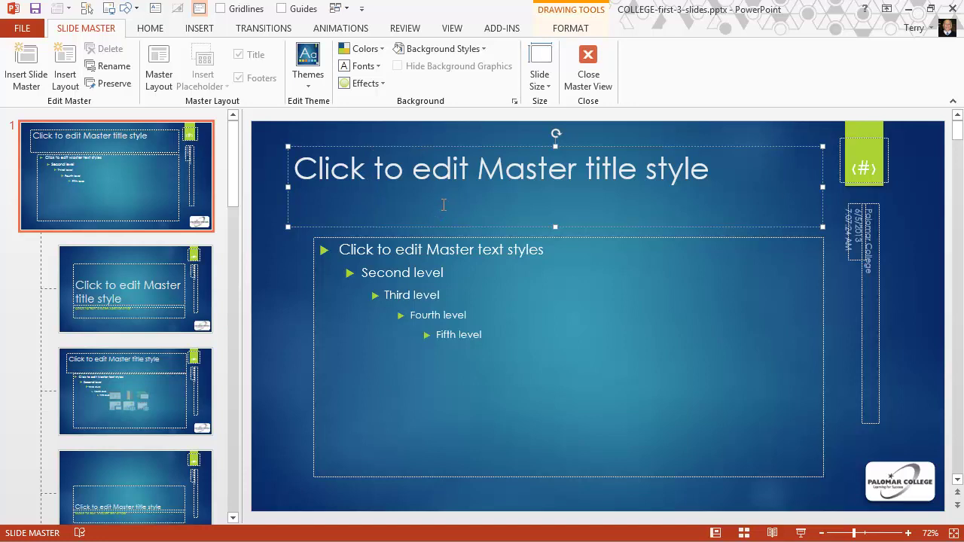
left_click(379, 66)
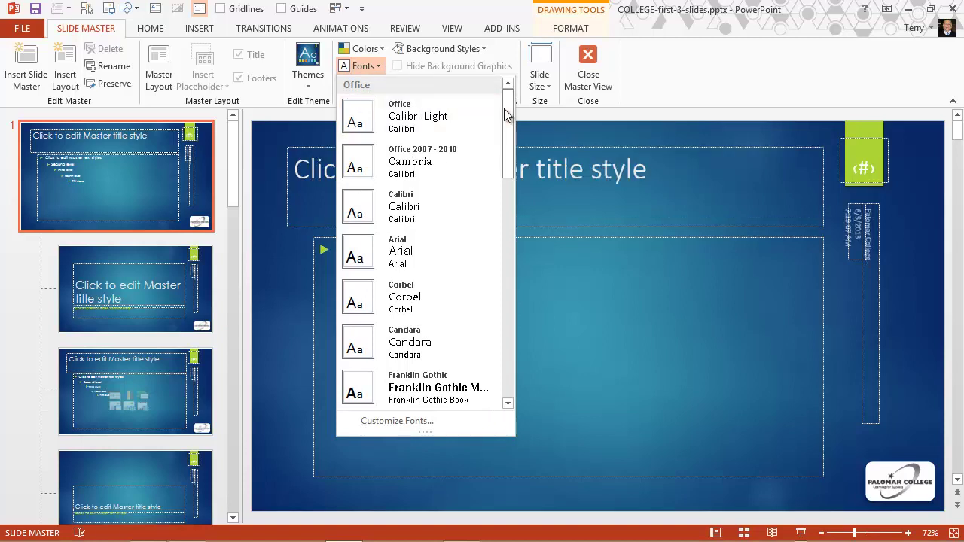
left_click_drag(460, 434, 465, 226)
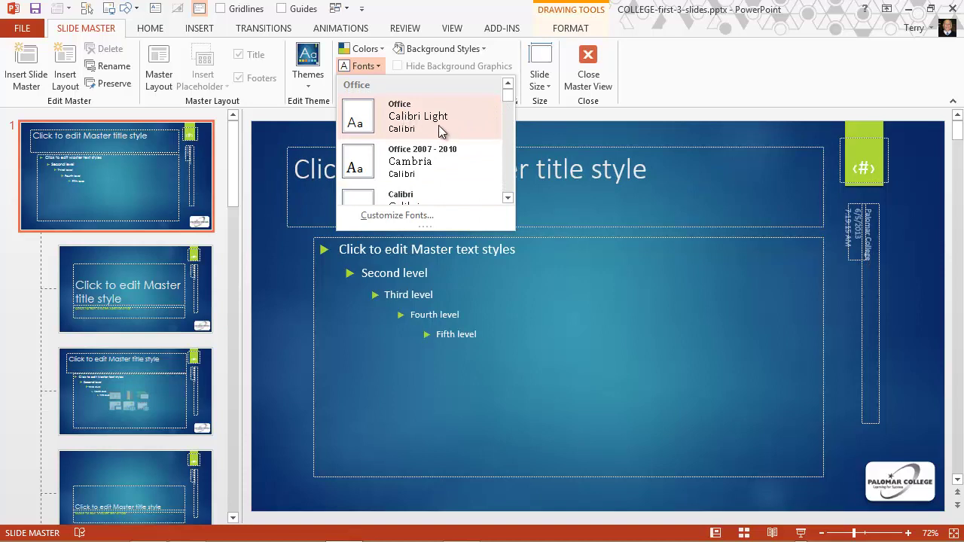
left_click_drag(509, 98, 510, 126)
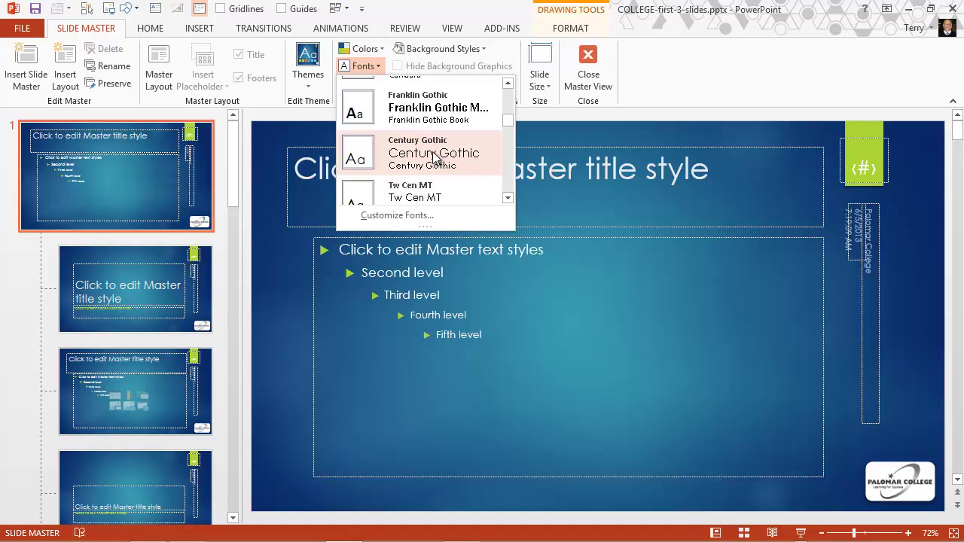
- Scroll through the Fonts gallery, previewing font pairings without choosing one
left_click_drag(506, 122, 509, 152)
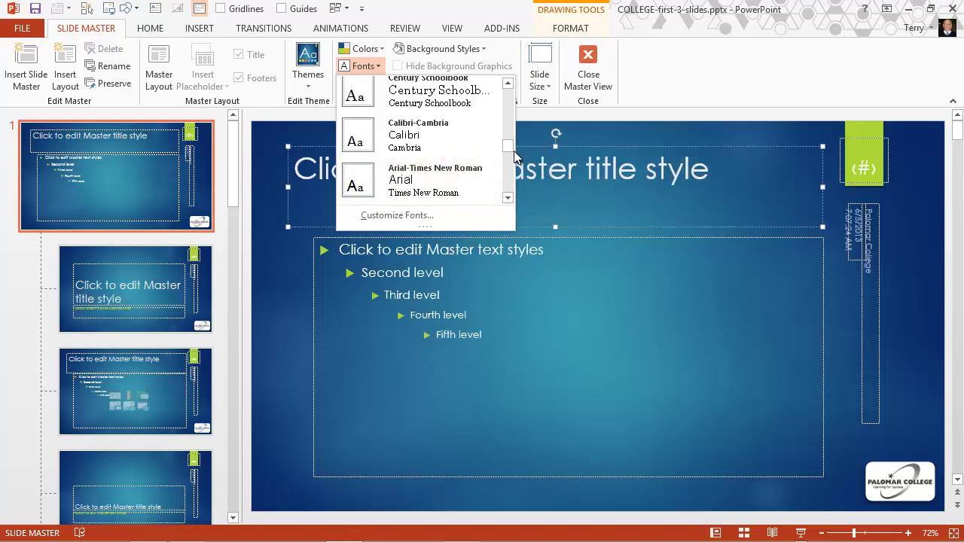
left_click_drag(506, 149, 502, 163)
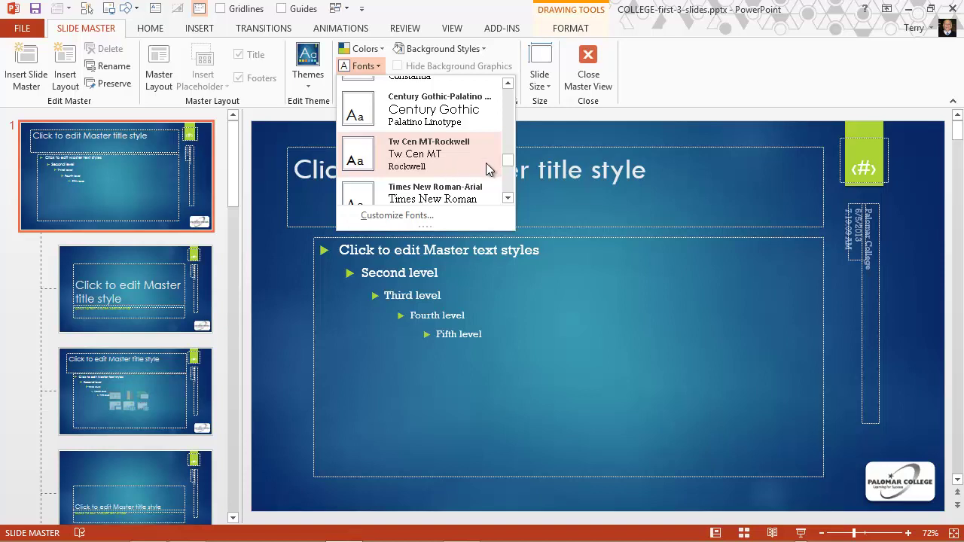
left_click_drag(507, 163, 503, 167)
scroll(502, 167, "down", 1)
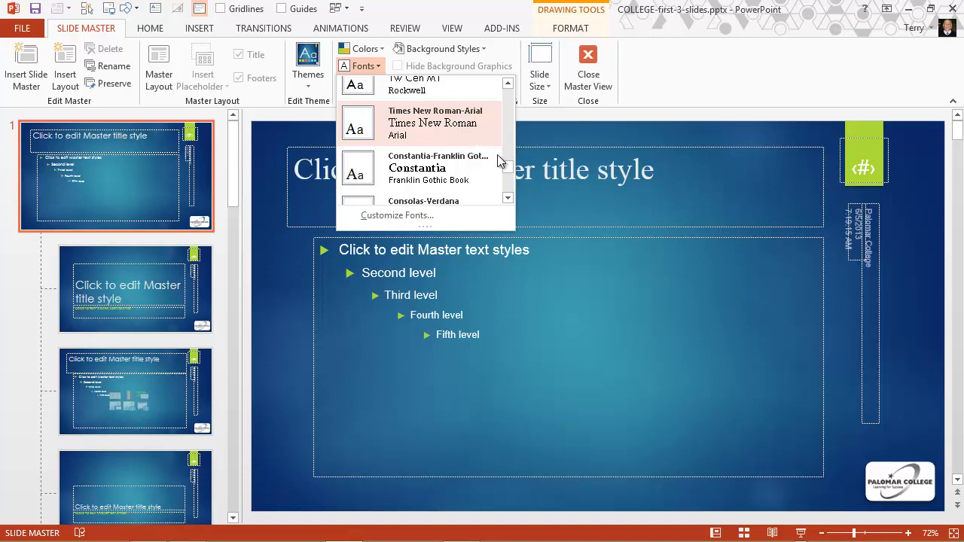
left_click_drag(509, 172, 515, 93)
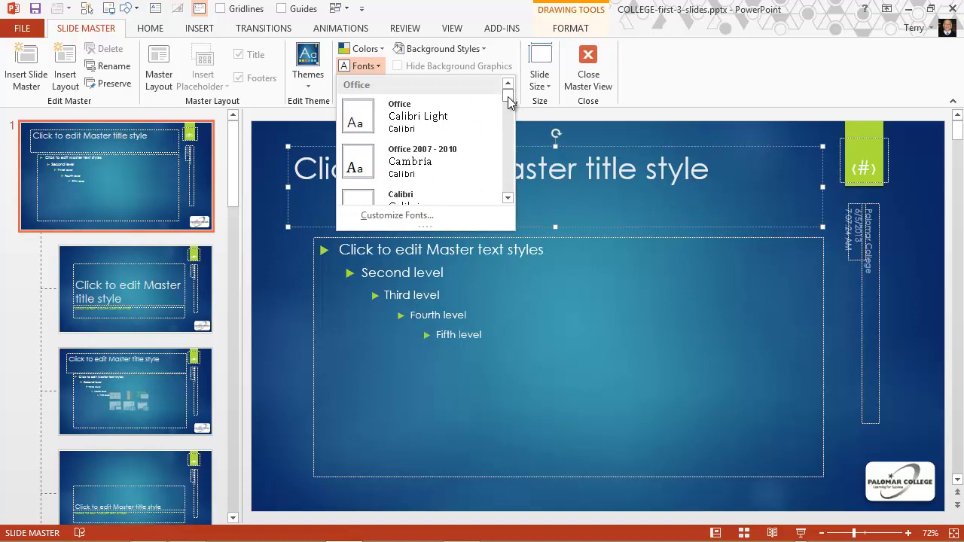
- Dismiss the Fonts gallery, place the caret in the master title and go to the Home tab
left_click(693, 302)
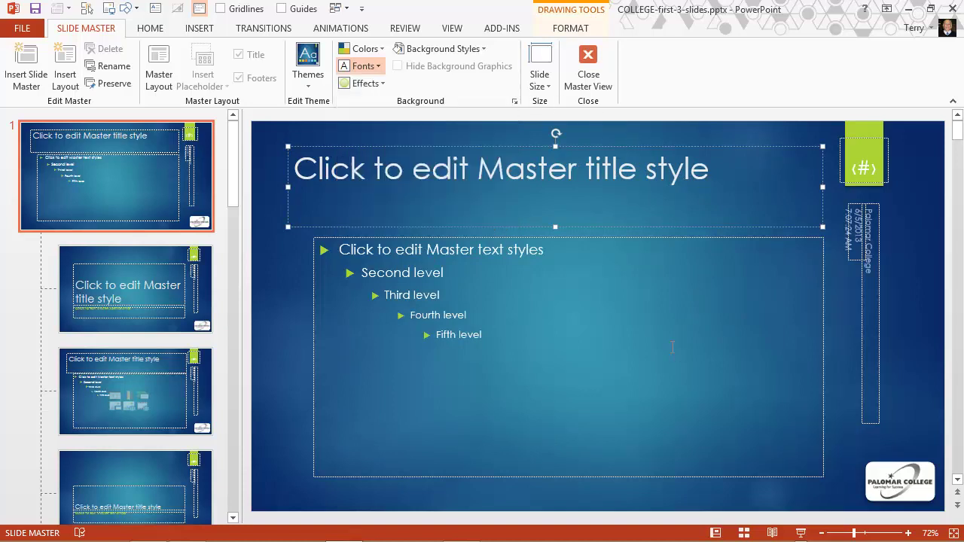
left_click(354, 171)
left_click(153, 28)
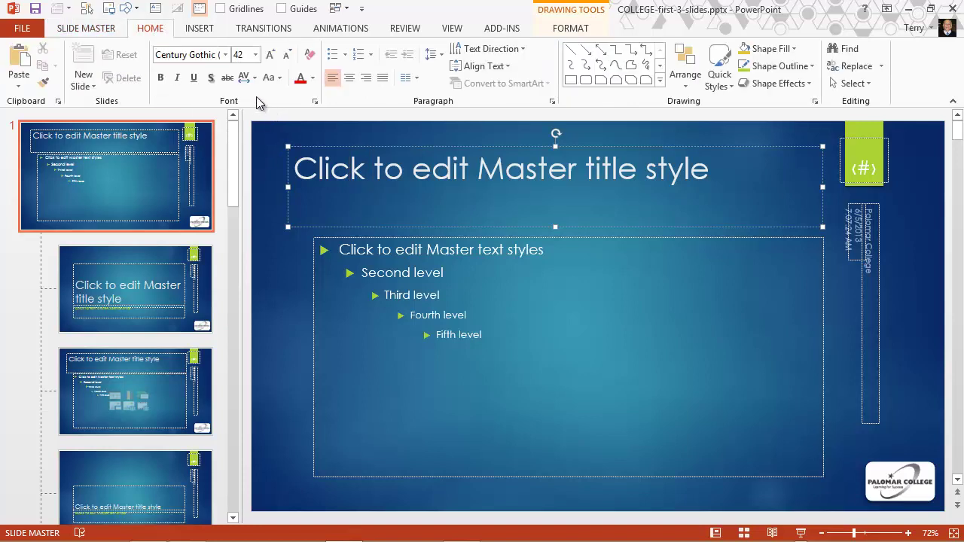
- Set the master title to 54 pt from the right-click mini toolbar
left_click(255, 55)
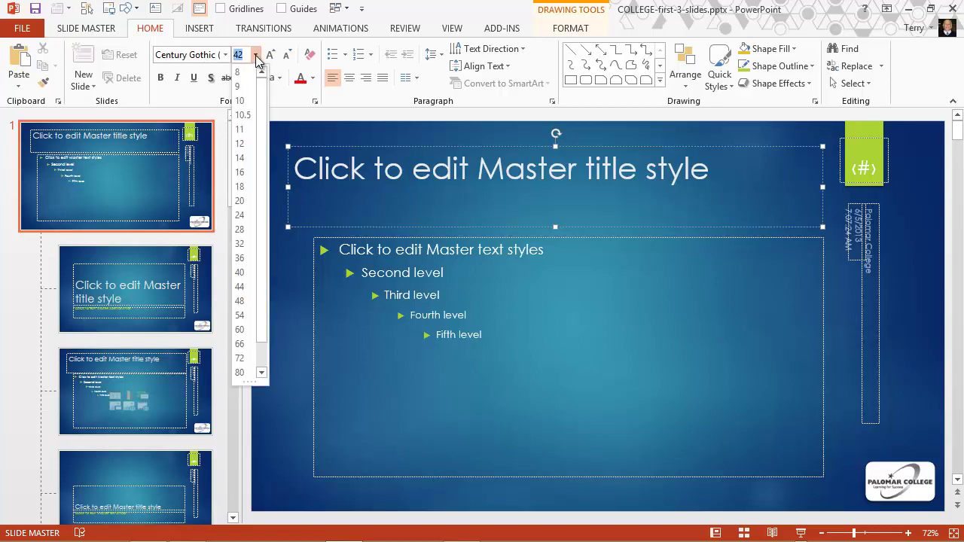
key("Escape")
key("Escape")
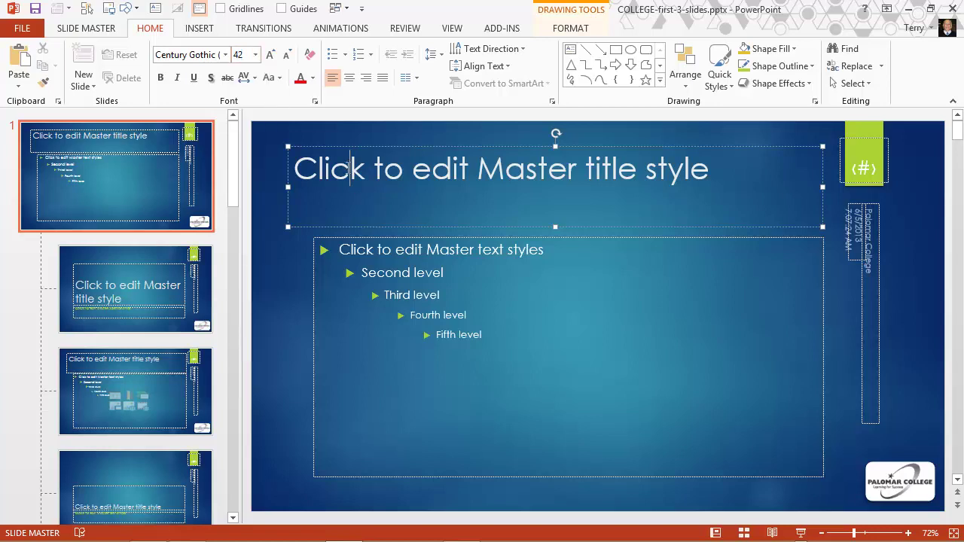
right_click(347, 169)
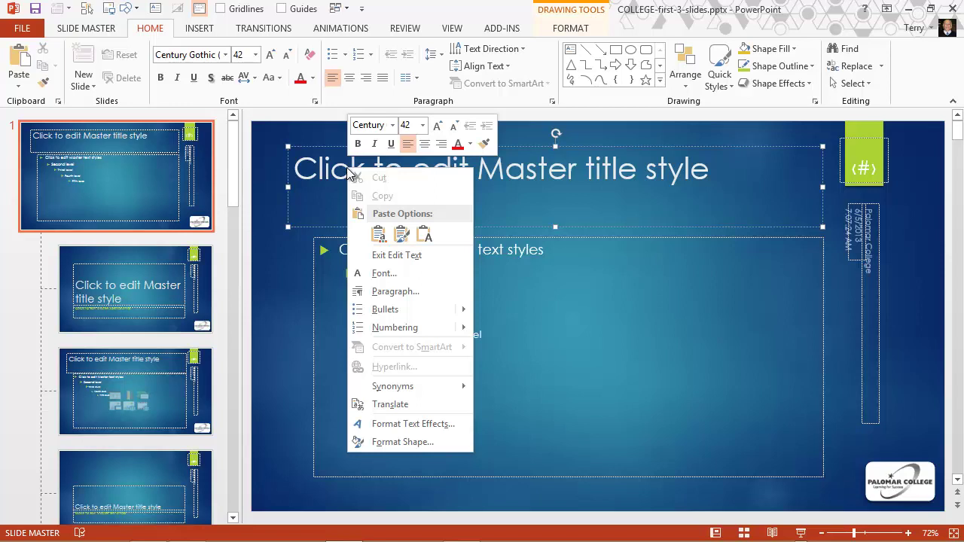
left_click(422, 125)
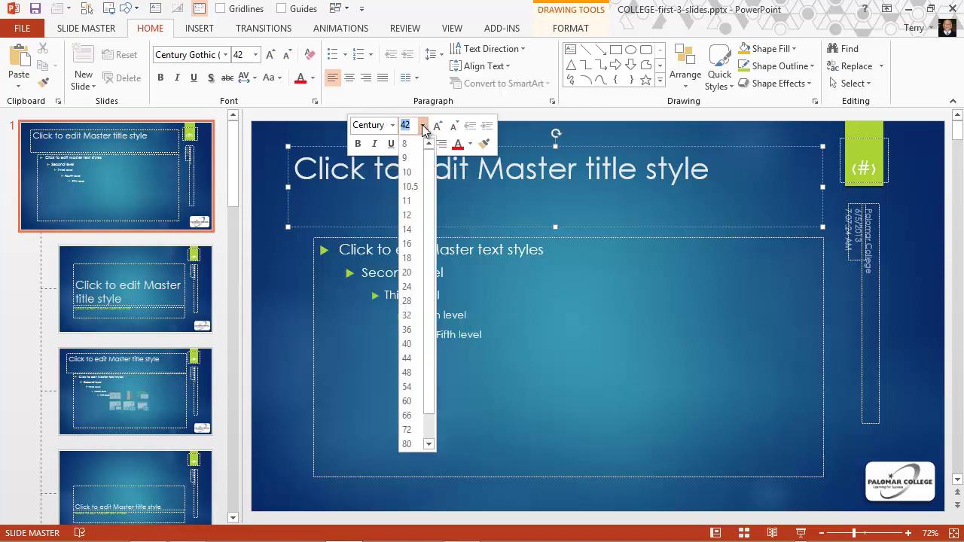
left_click(407, 386)
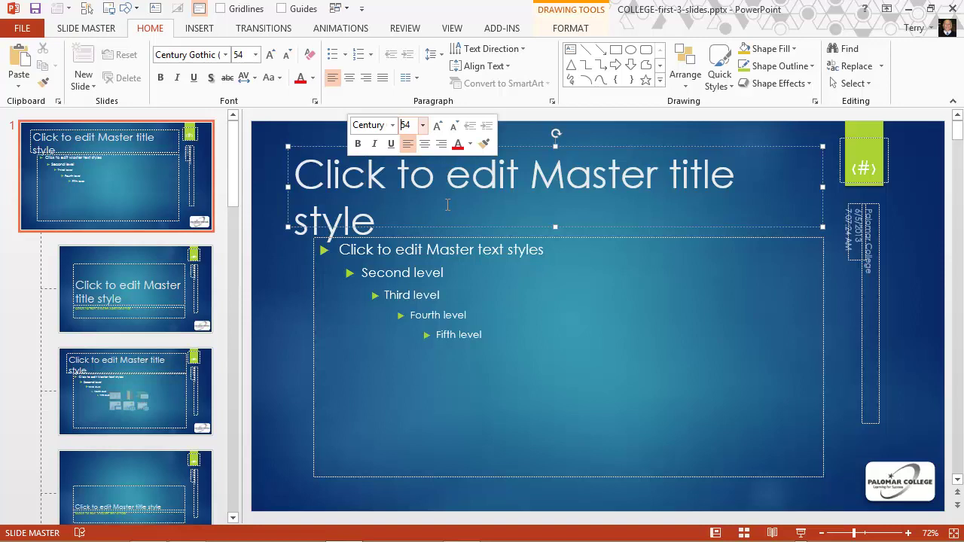
left_click(444, 251)
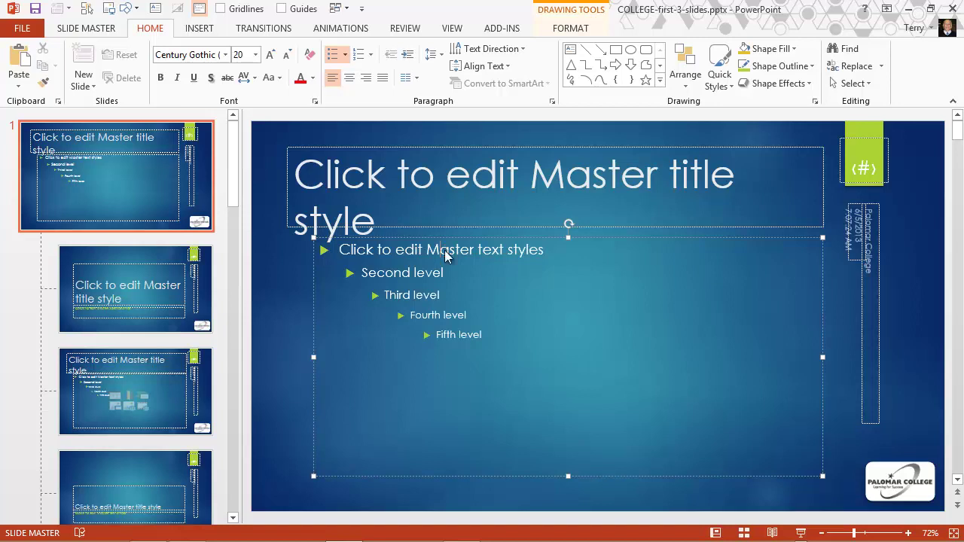
- Set the master's first-level body text to 40 pt and second-level text to 36 pt
right_click(445, 253)
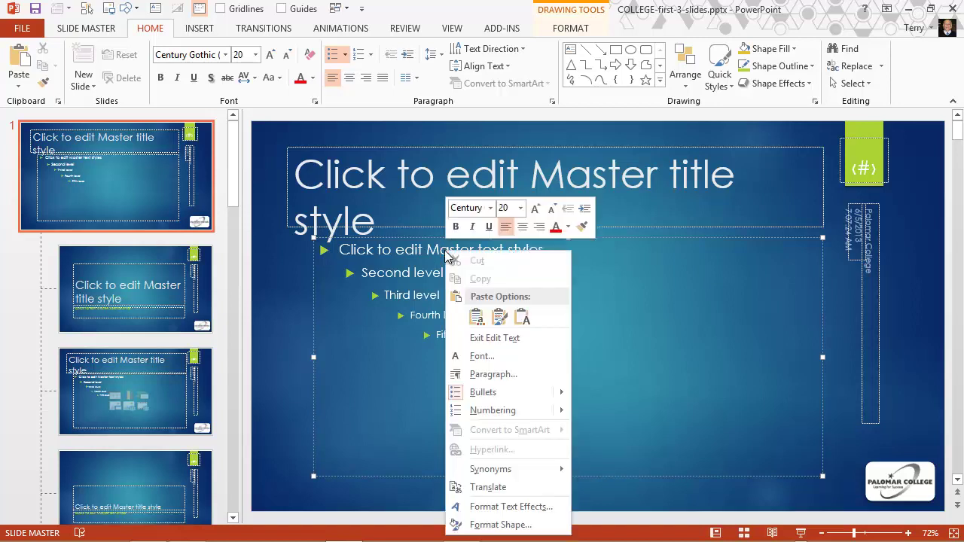
left_click(520, 208)
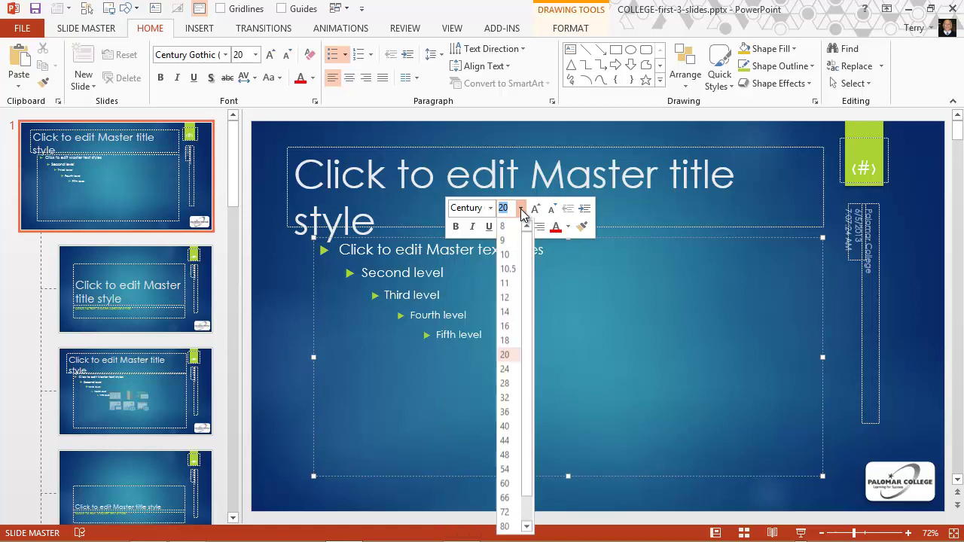
left_click(504, 426)
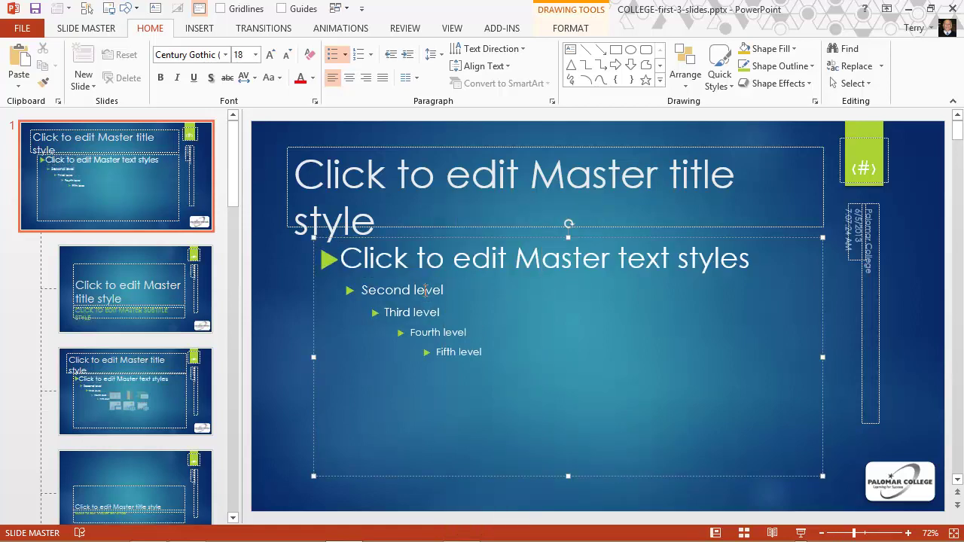
right_click(426, 296)
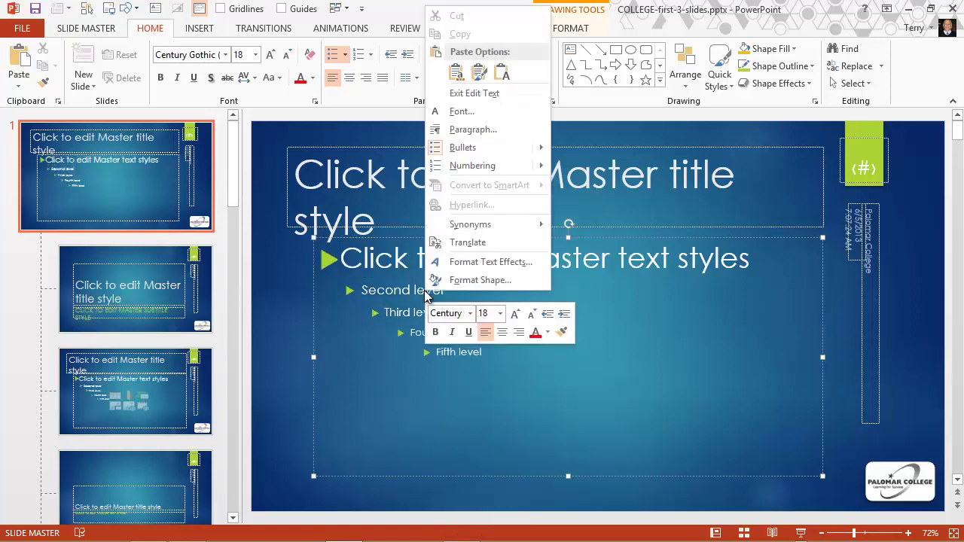
left_click(500, 313)
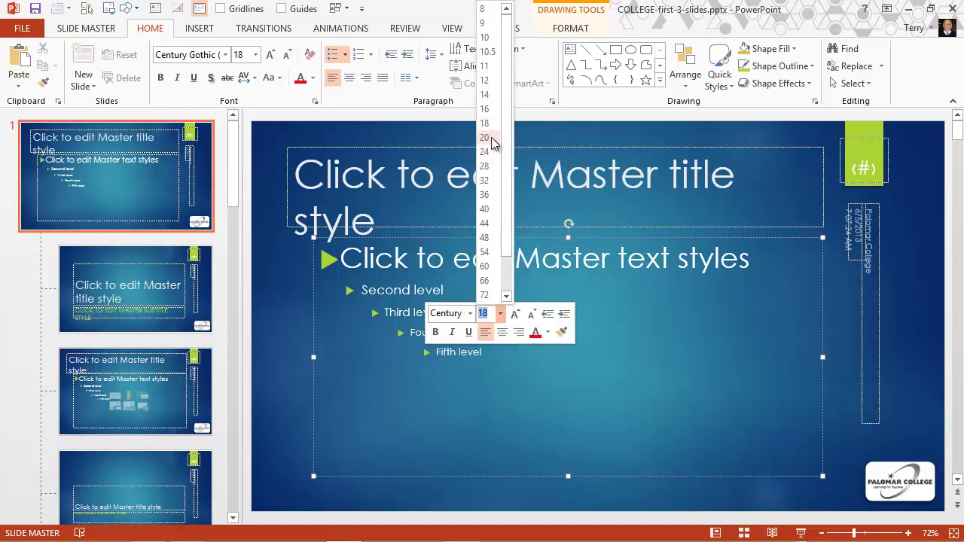
left_click(484, 195)
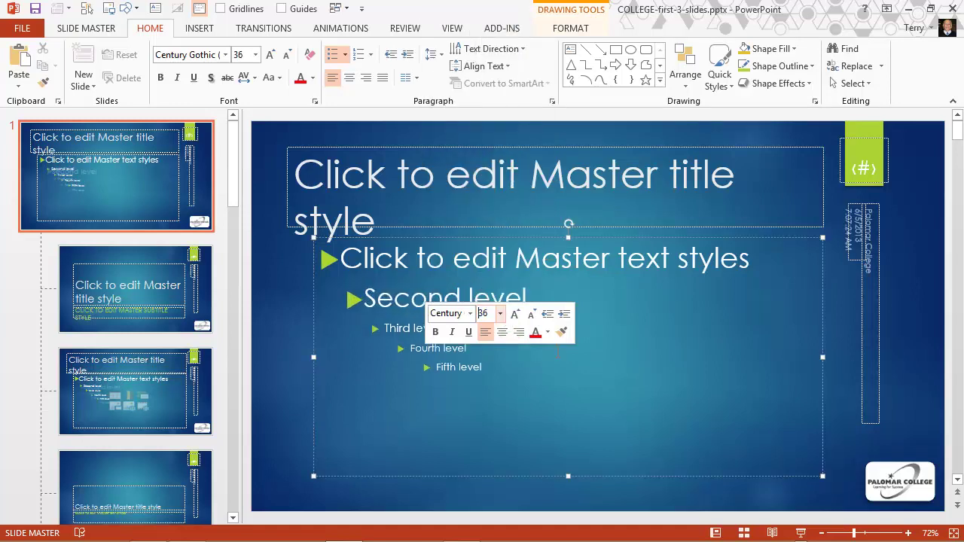
left_click(486, 365)
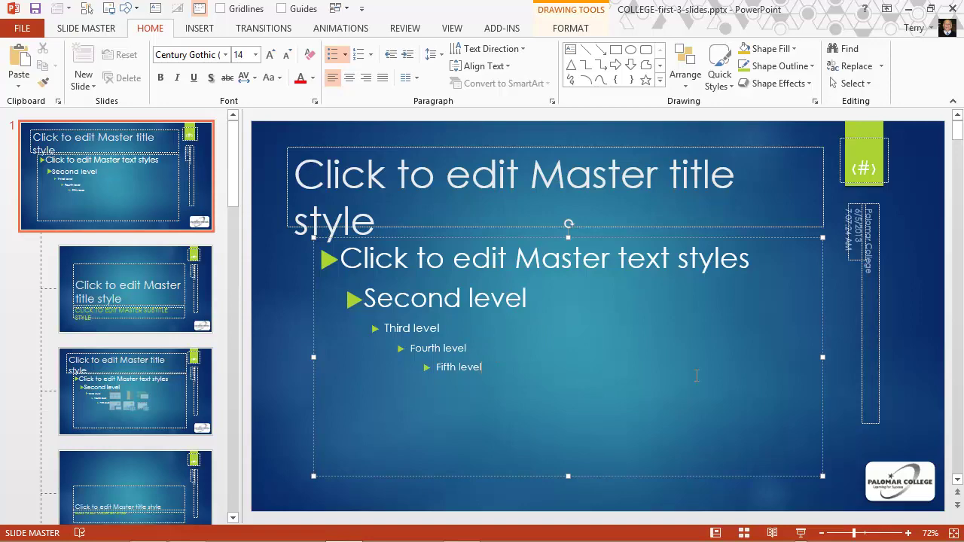
- Return to Normal view, check slide 3's enlarged title and bullet sizes, then open slide 2
left_click(716, 533)
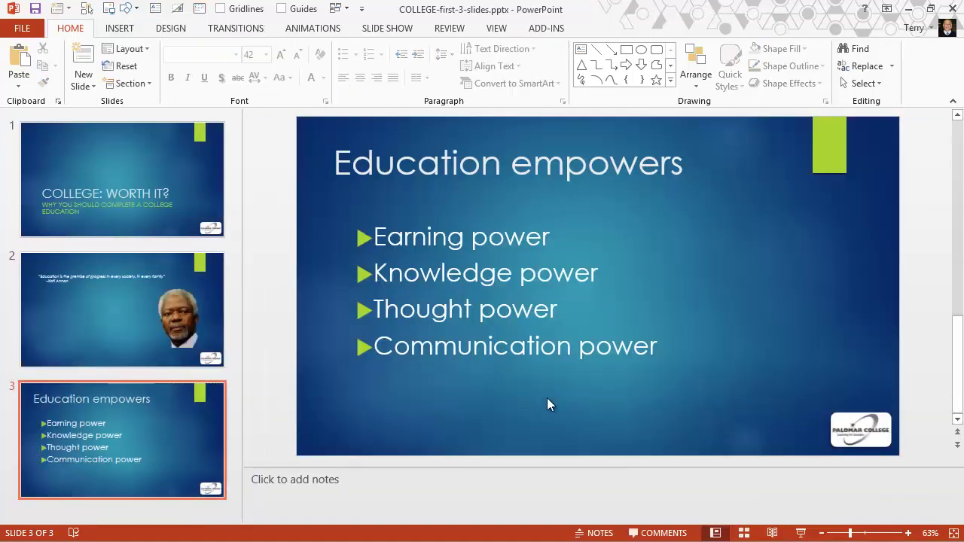
left_click(441, 163)
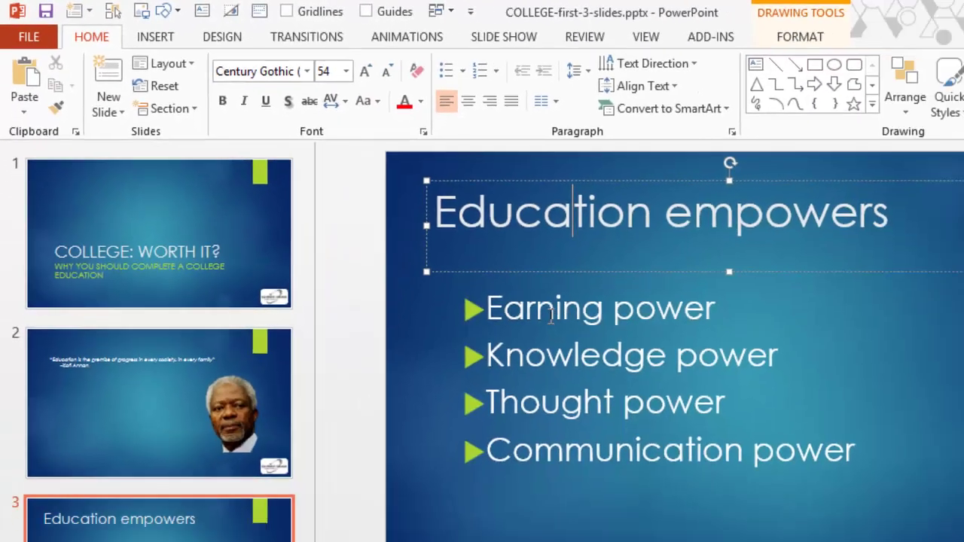
left_click(551, 315)
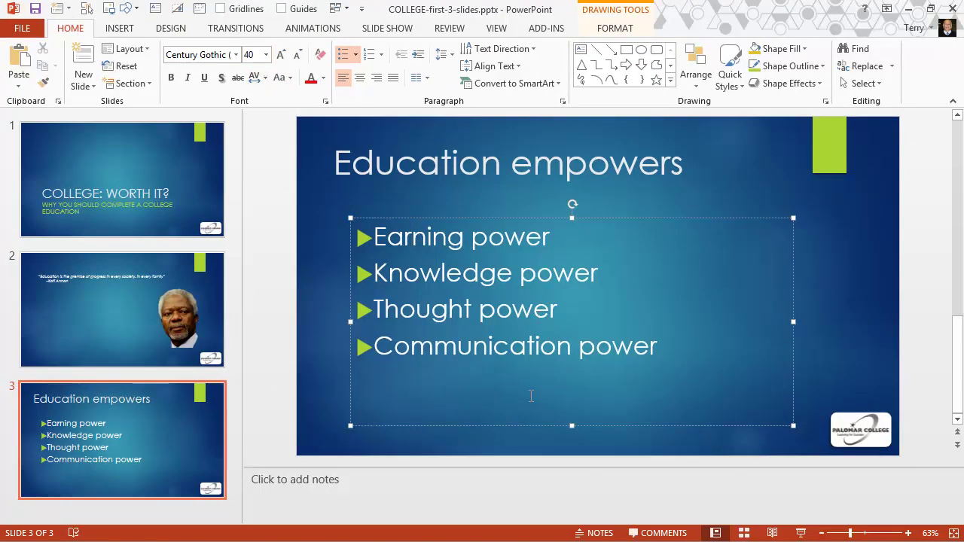
left_click(92, 304)
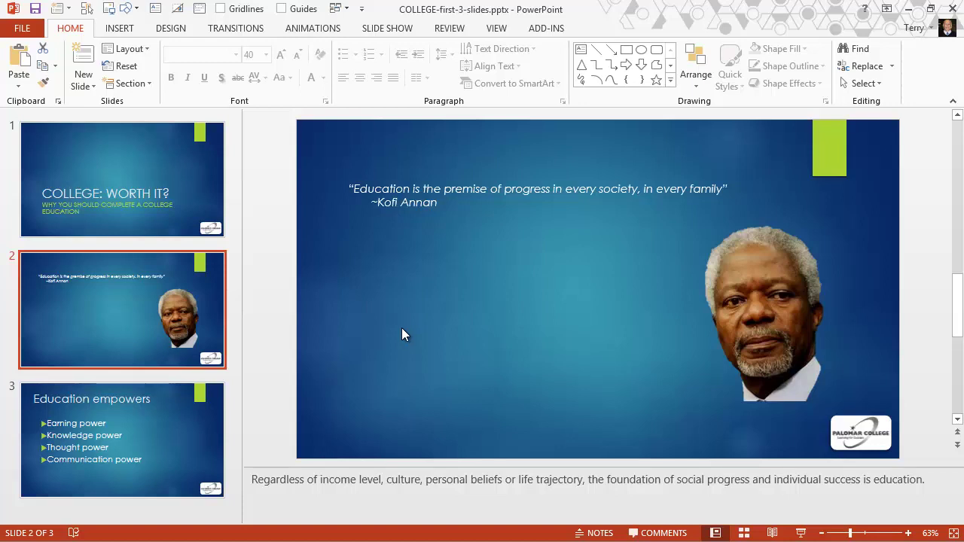
- Select the whole quote text box on slide 2 and set its font size to 54 pt
left_click(469, 189)
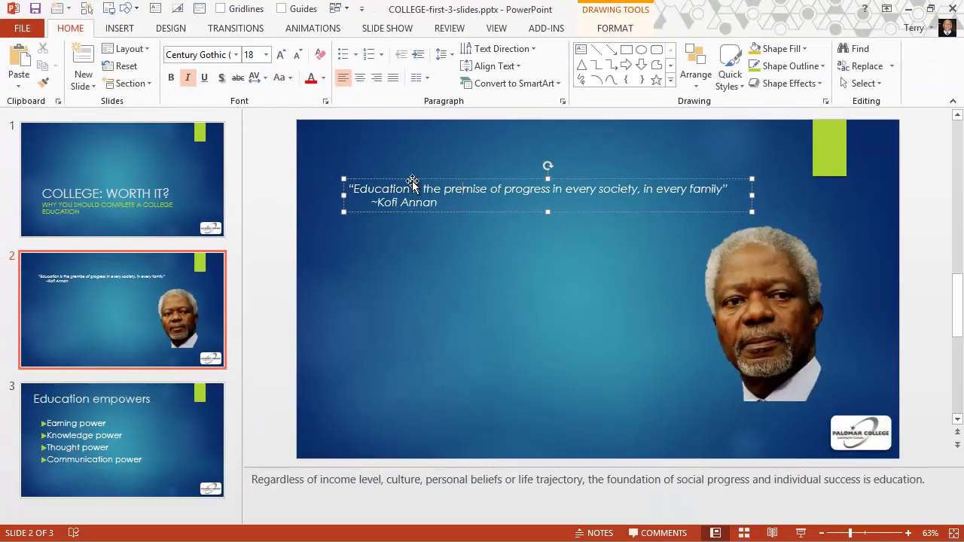
left_click(413, 181)
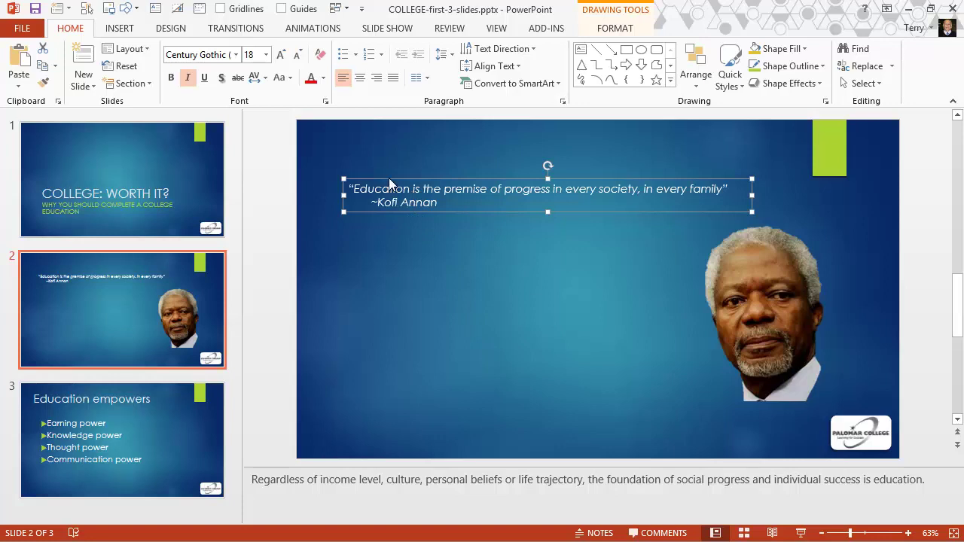
left_click(266, 55)
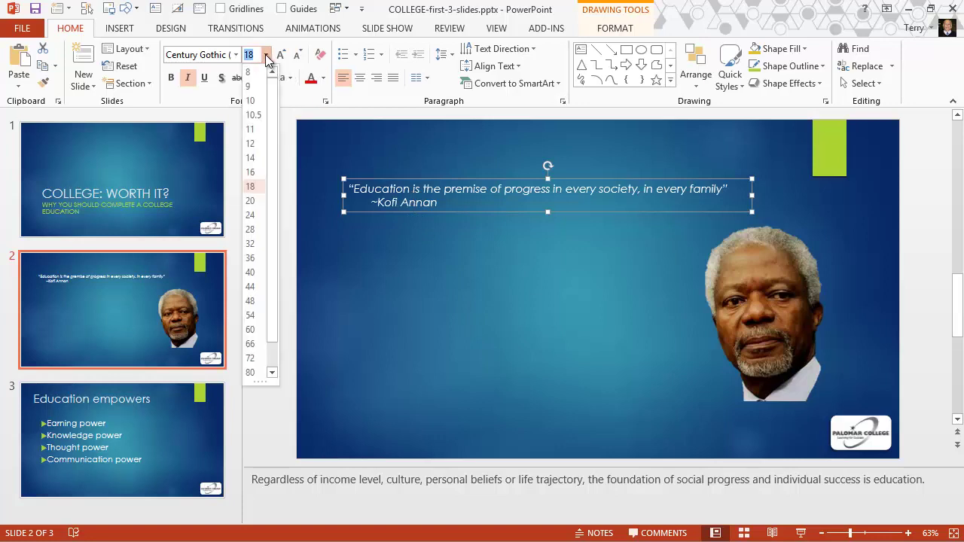
left_click(251, 315)
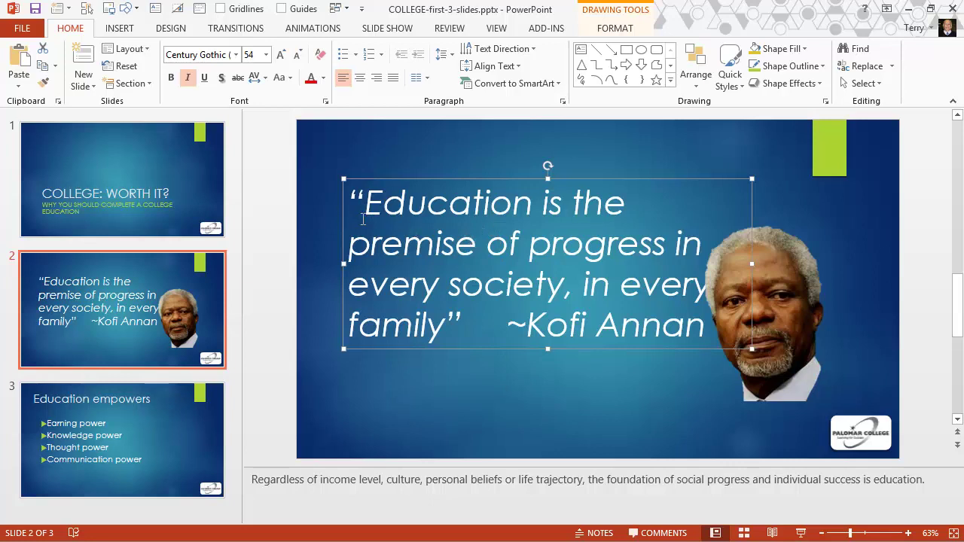
- Set the 54 pt quote box as the default text box and place the insertion point after slide 3
right_click(386, 180)
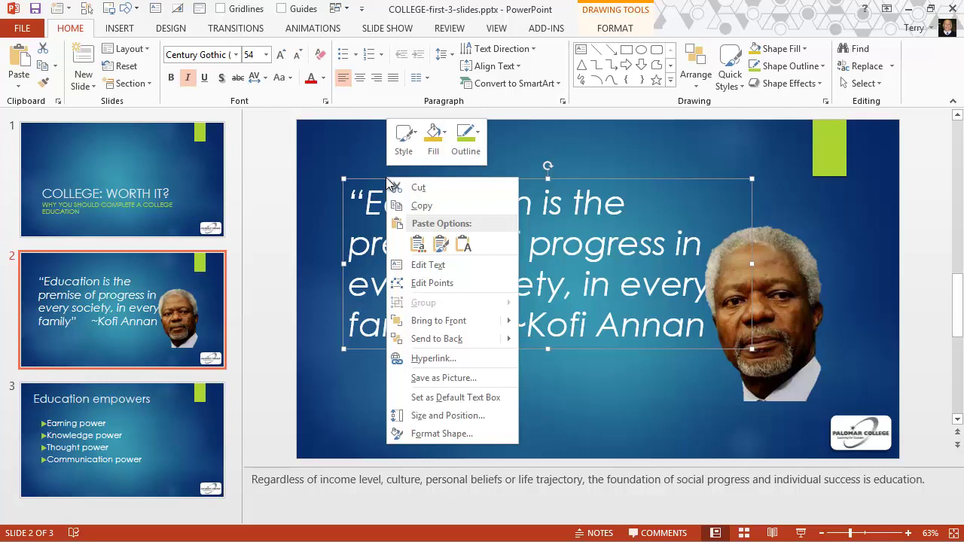
left_click(456, 397)
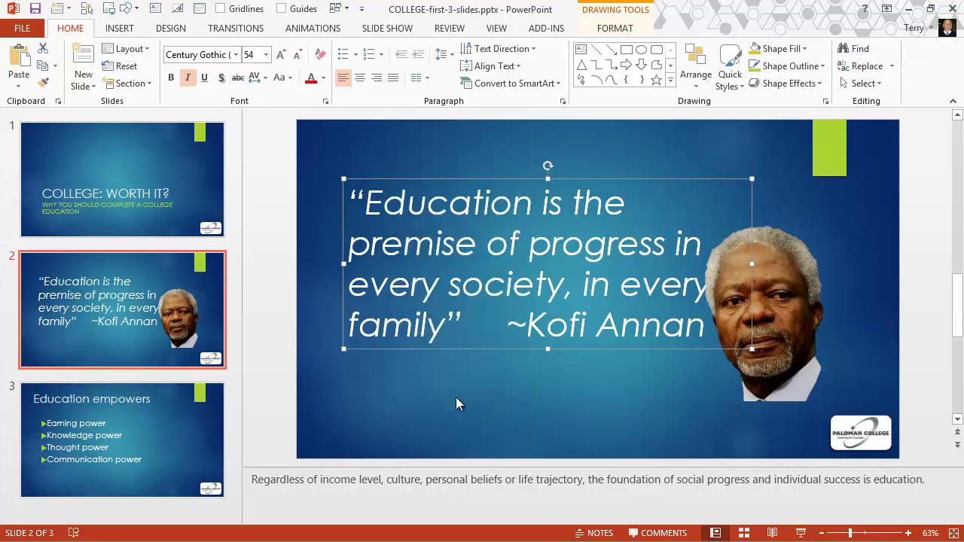
left_click(187, 518)
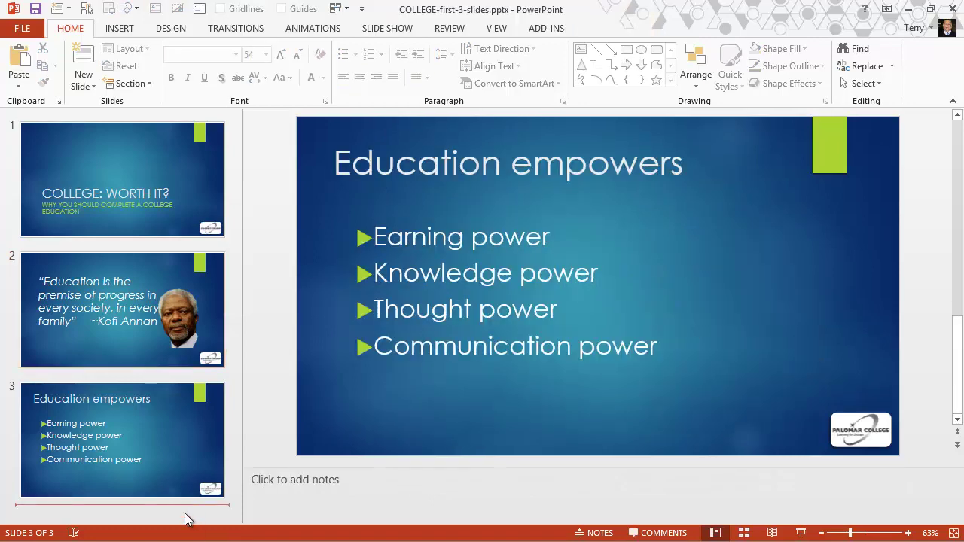
- Add a Blank-layout slide 4, test a text box by typing 'text', then delete it
left_click(83, 88)
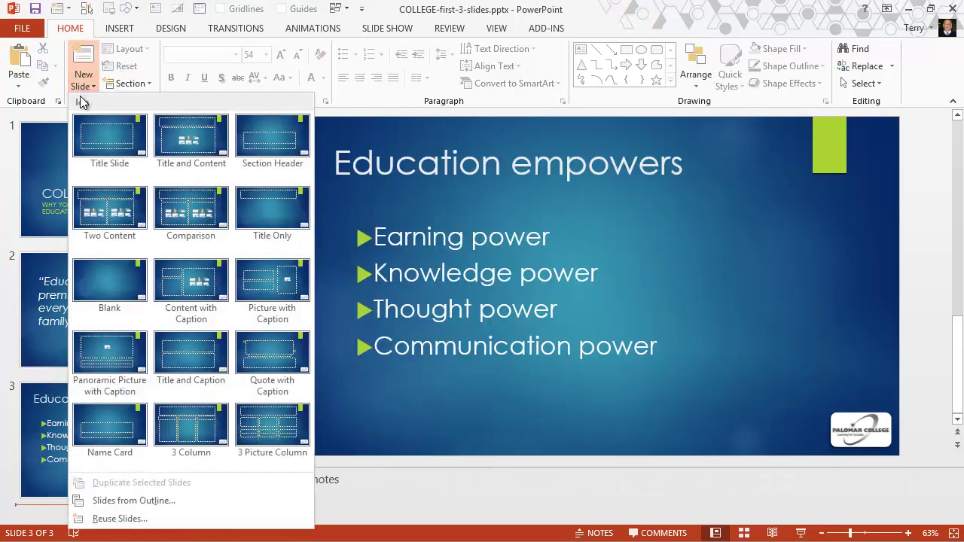
left_click(97, 275)
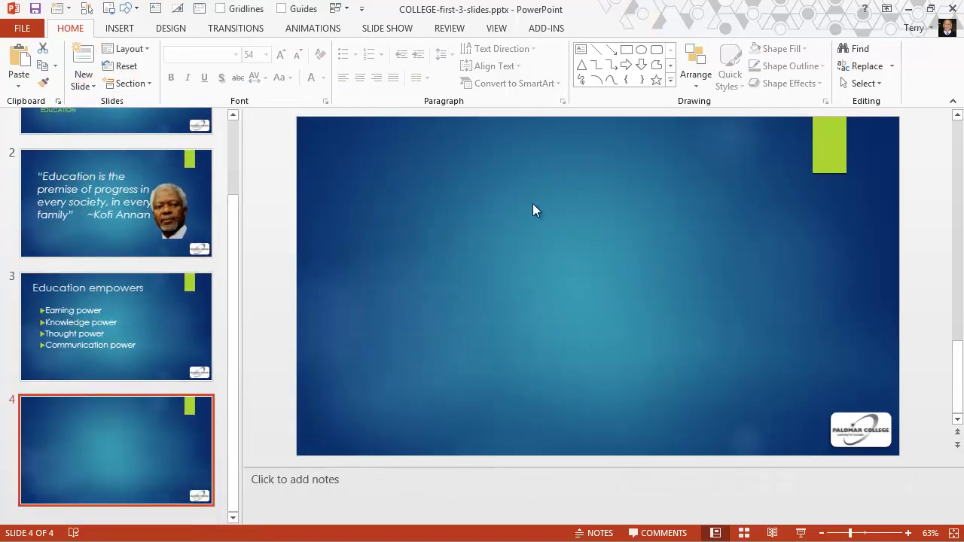
left_click(581, 49)
left_click(489, 188)
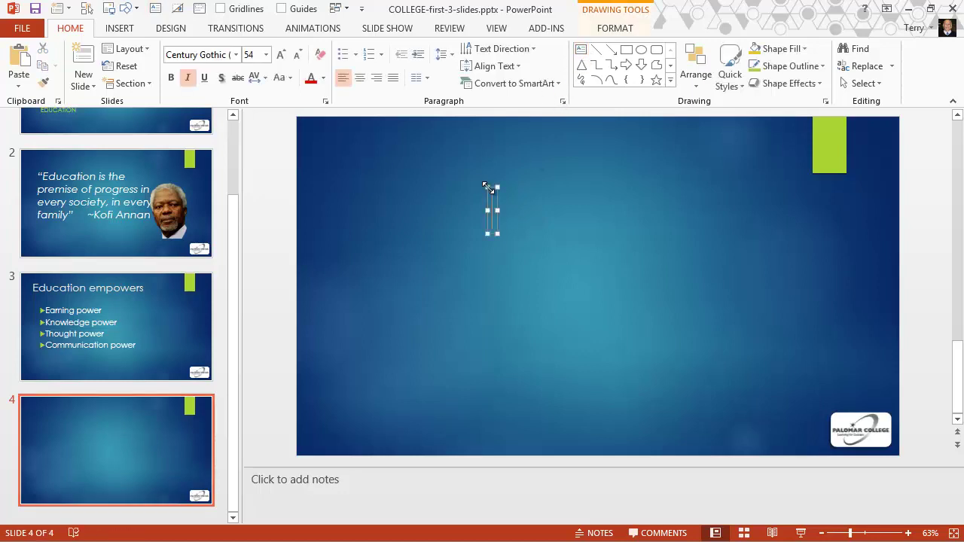
type("text")
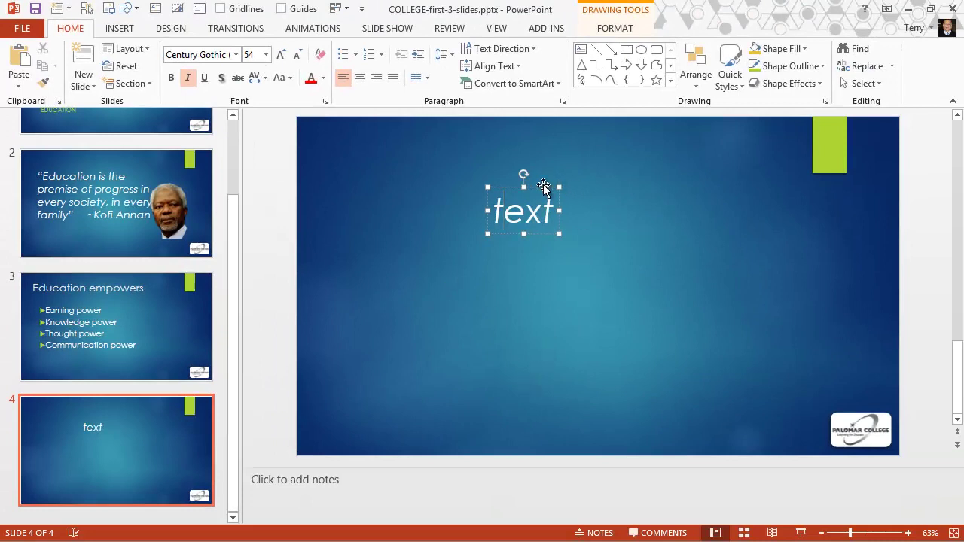
left_click(539, 187)
key("Delete")
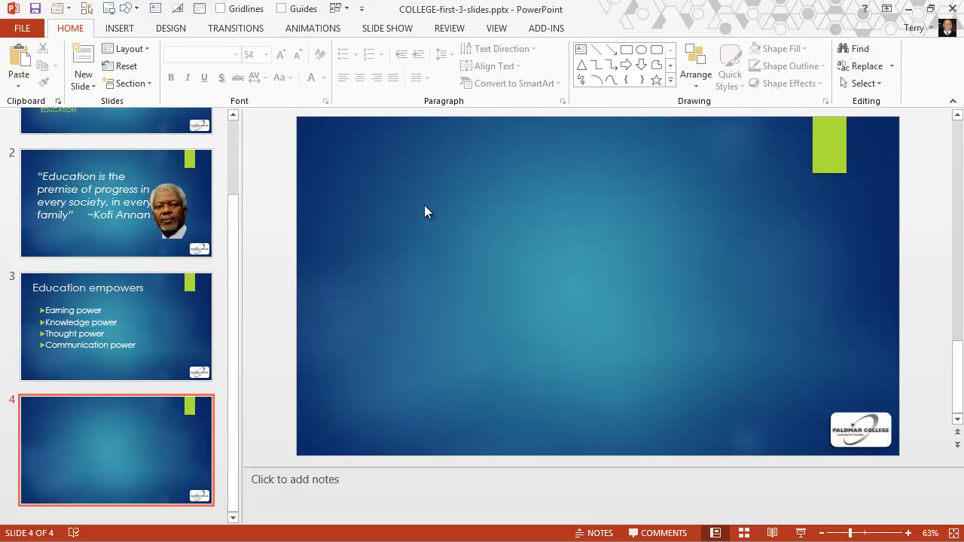
- Draw a green rounded rectangle on slide 4 and enter 'label' at 54 pt
left_click(657, 50)
left_click_drag(384, 193, 615, 289)
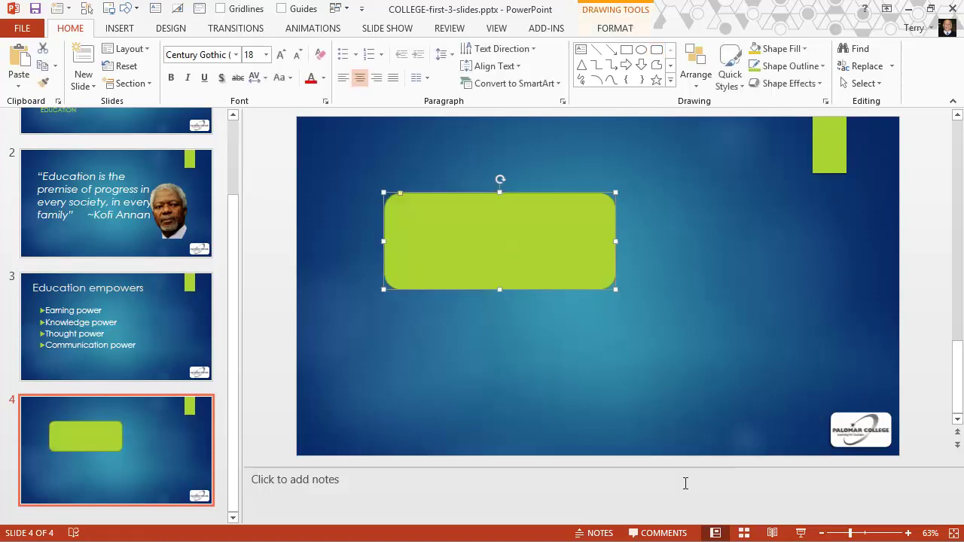
type("lab")
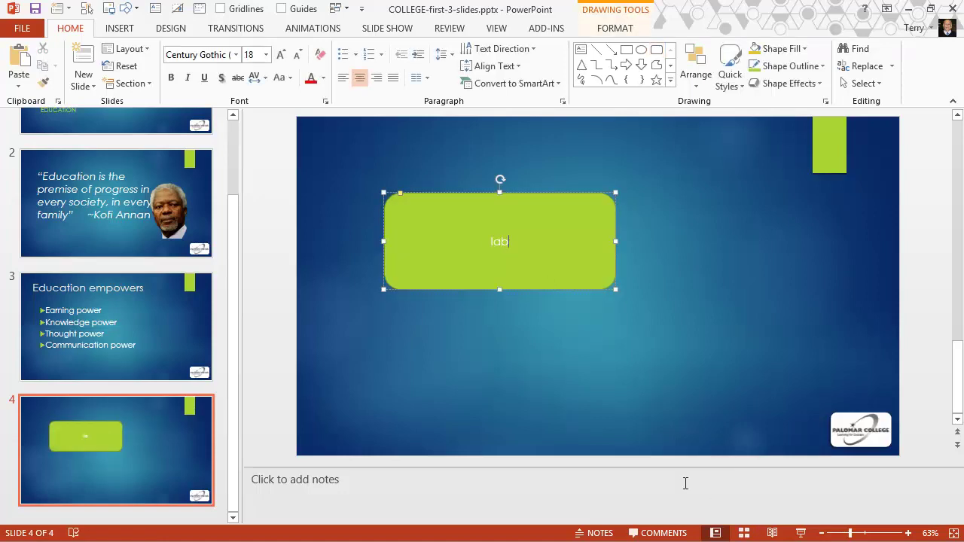
type("el")
left_click_drag(490, 241, 514, 244)
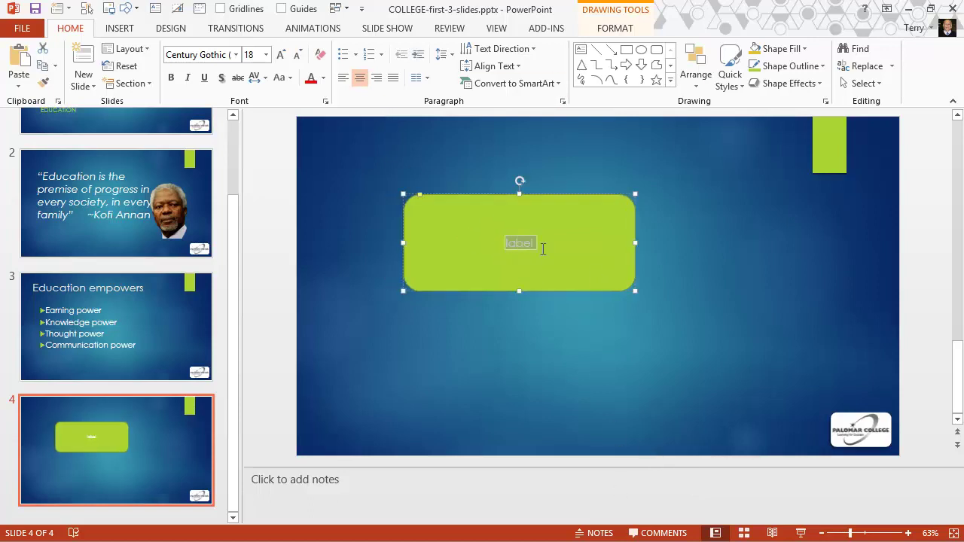
left_click(266, 54)
left_click(250, 313)
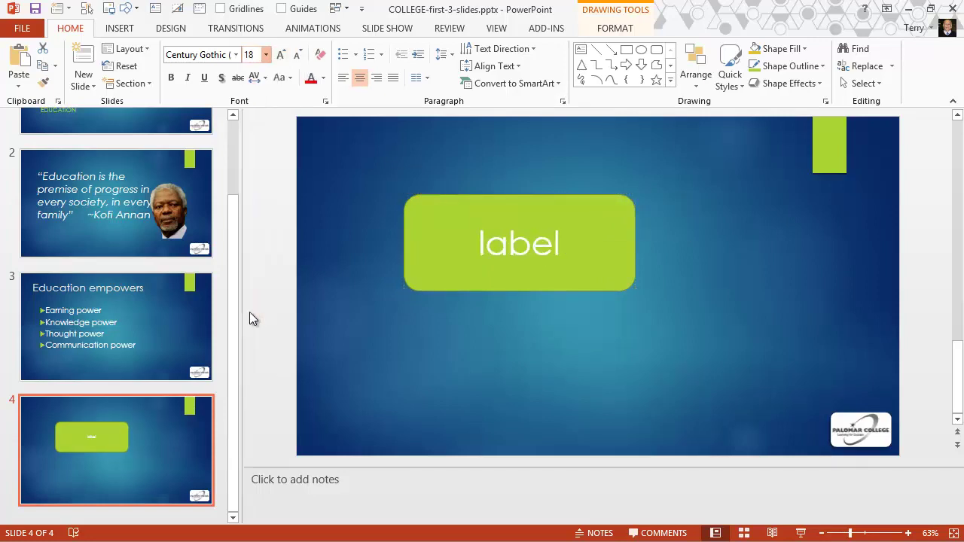
- Set the rounded rectangle as the default shape
left_click(476, 194)
right_click(475, 194)
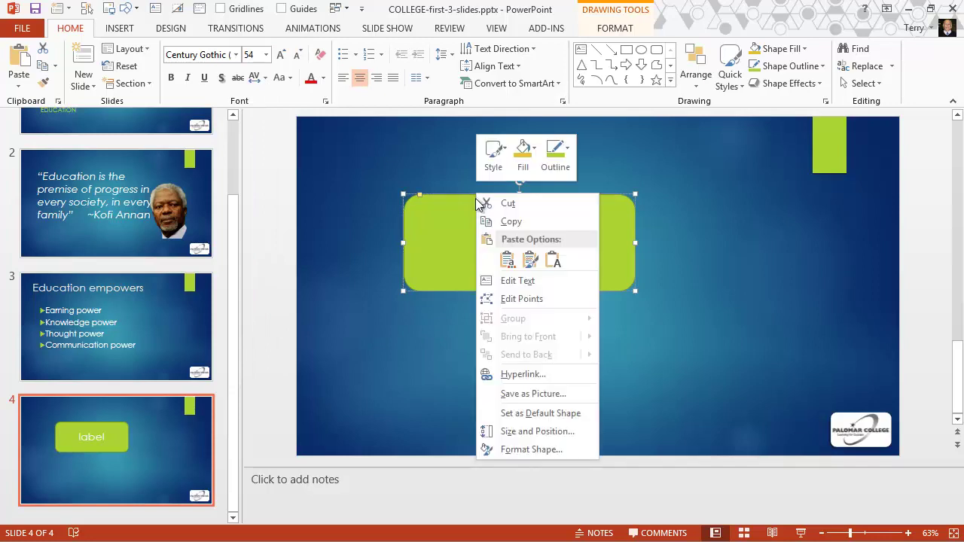
left_click(567, 414)
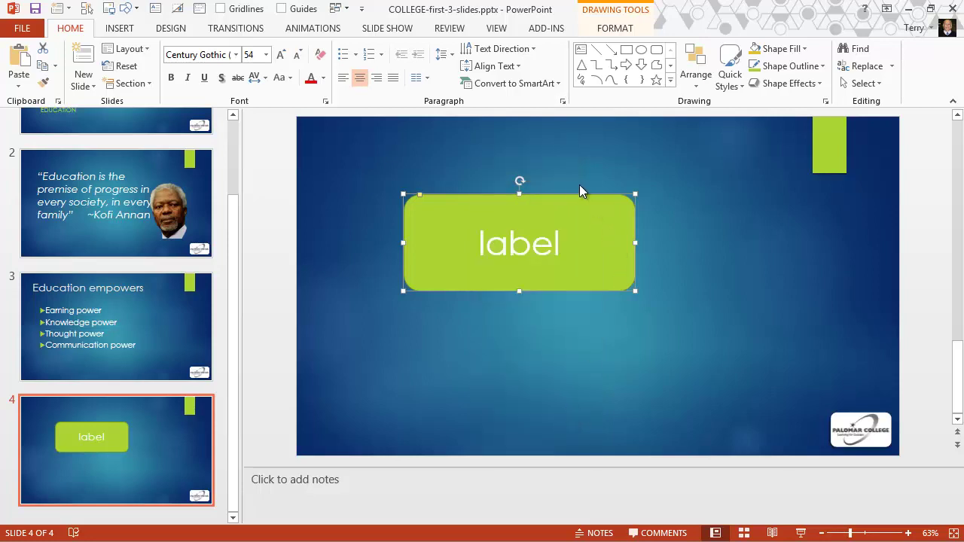
- Move the 'label' rectangle up and draw a green oval below it containing 'text'
left_click_drag(568, 197, 547, 137)
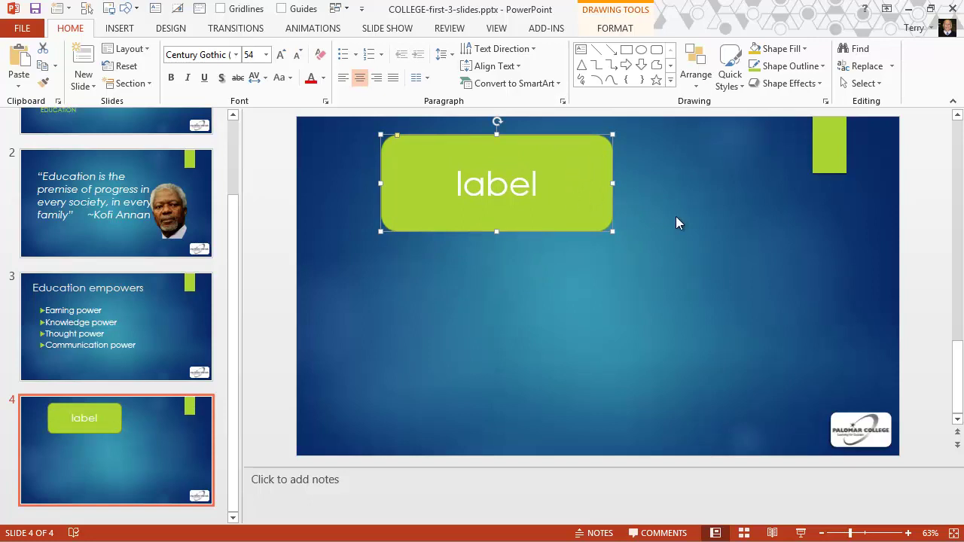
left_click(641, 56)
left_click_drag(471, 271, 618, 405)
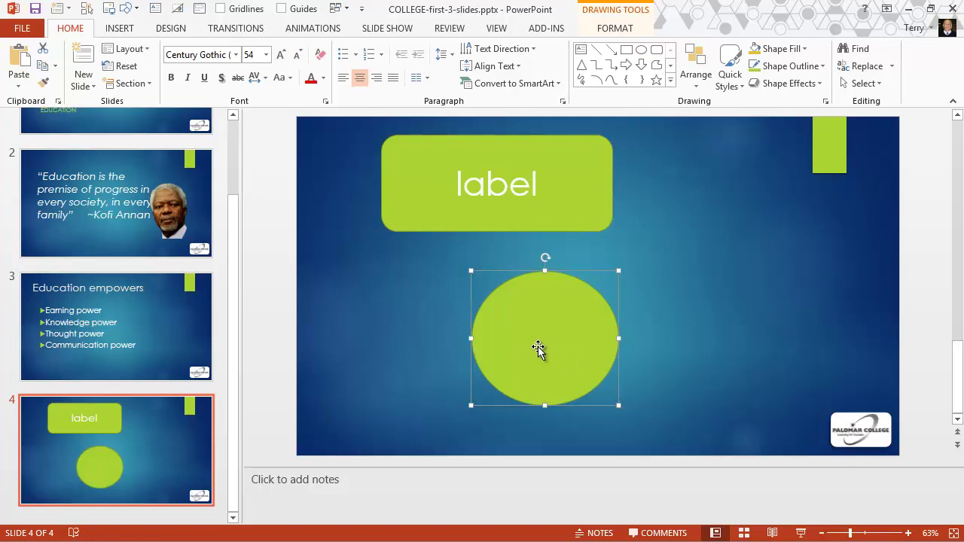
type("text")
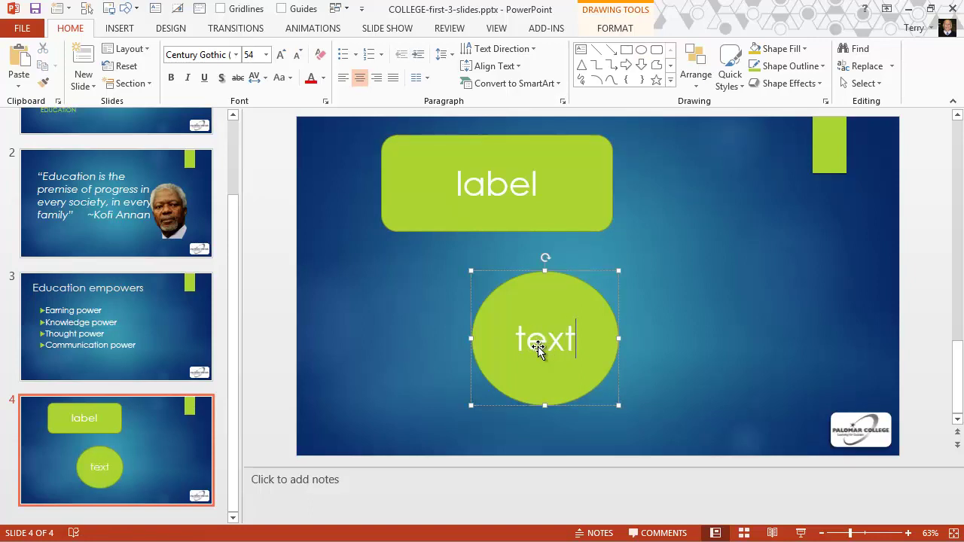